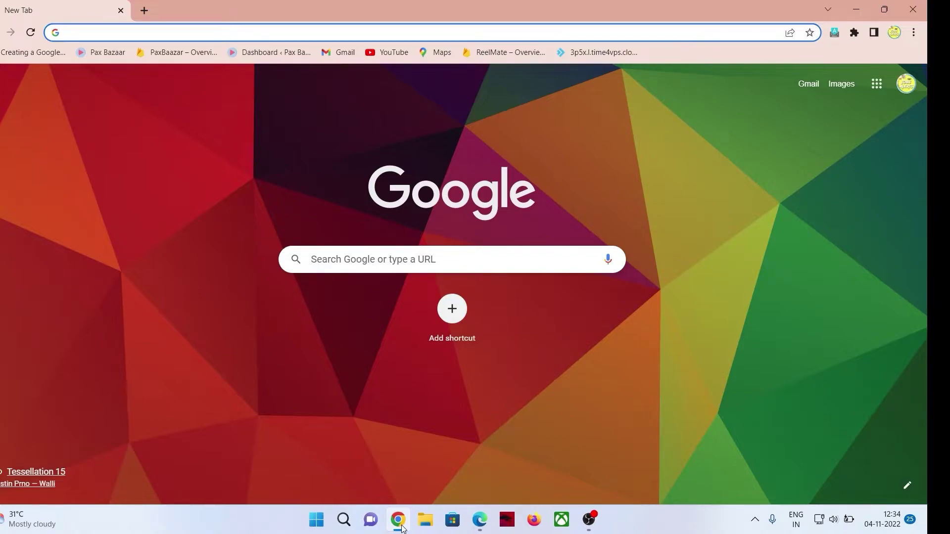
Load designerjagadeesh.in/admin in Chrome to bring up the site's WordPress login page.
type("https://designerjagadeesh.in/")
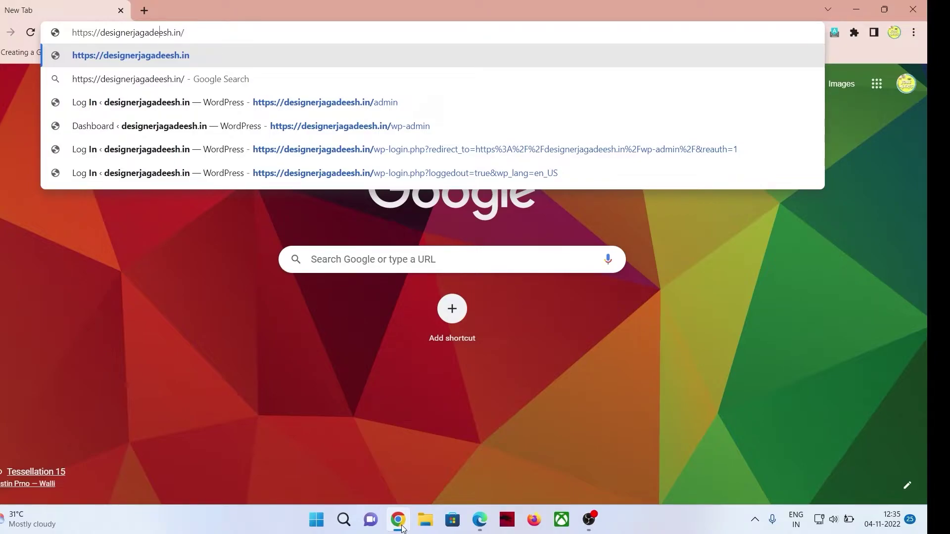
key("BackSpace")
key("BackSpace")
key("BackSpace")
key("BackSpace")
key("BackSpace")
key("BackSpace")
key("BackSpace")
key("BackSpace")
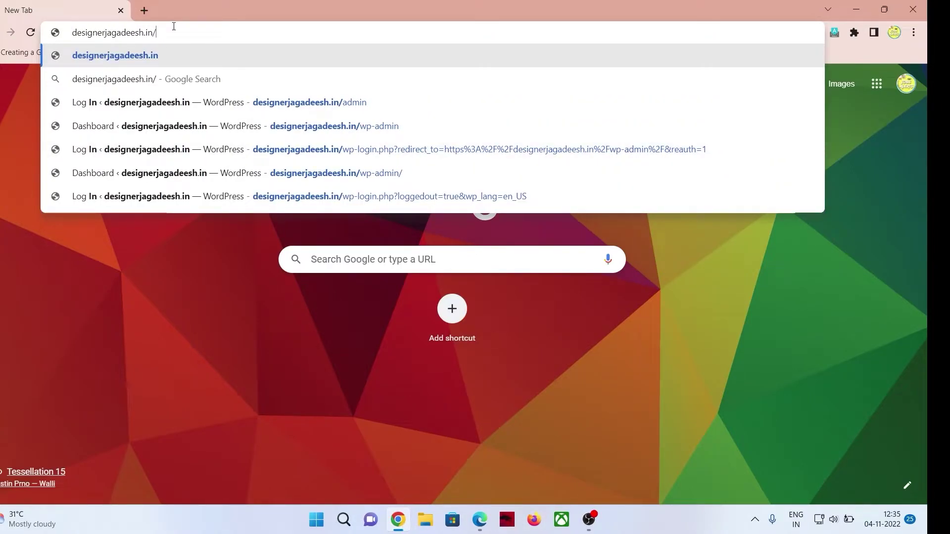
key("BackSpace")
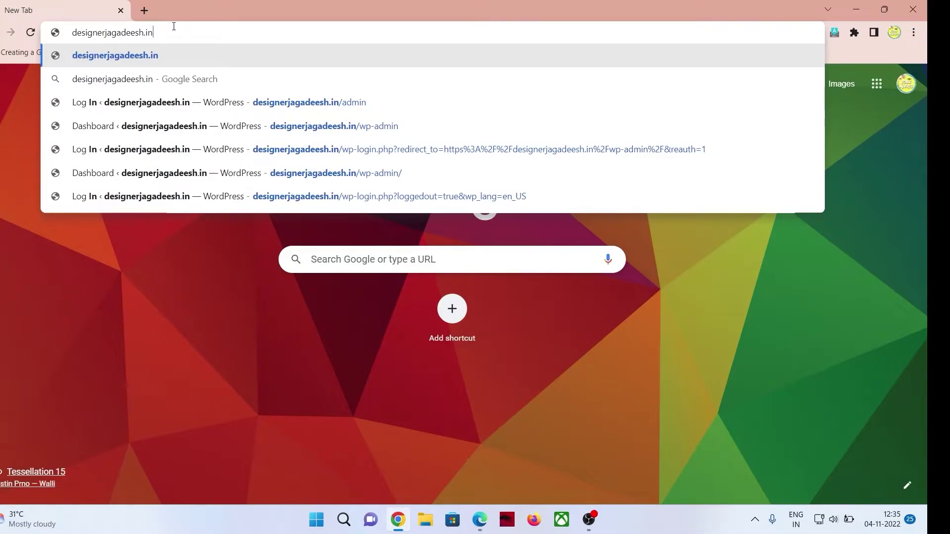
type("/")
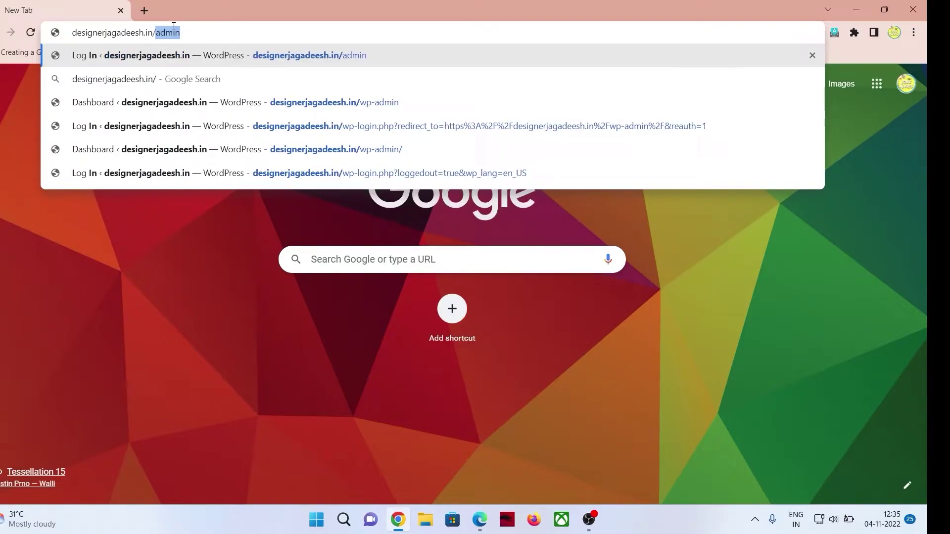
type("admin")
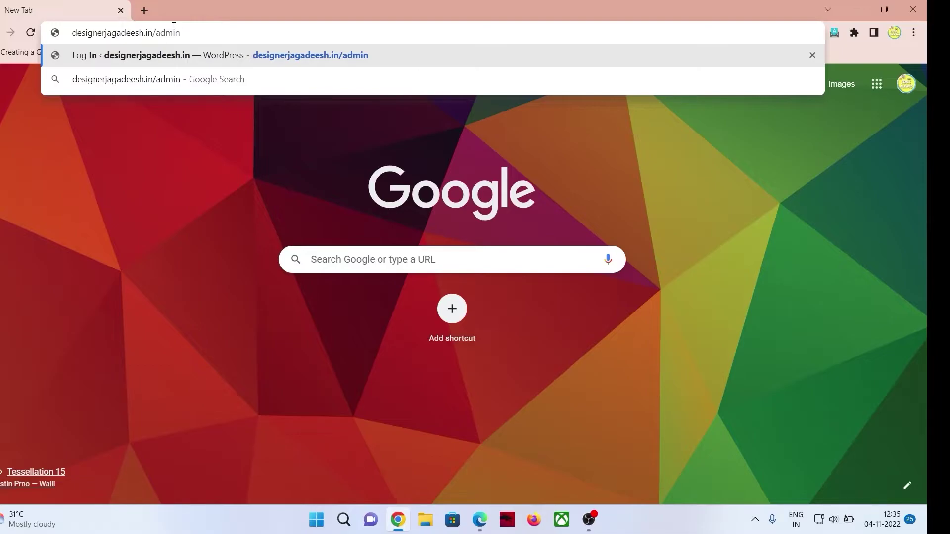
key("Return")
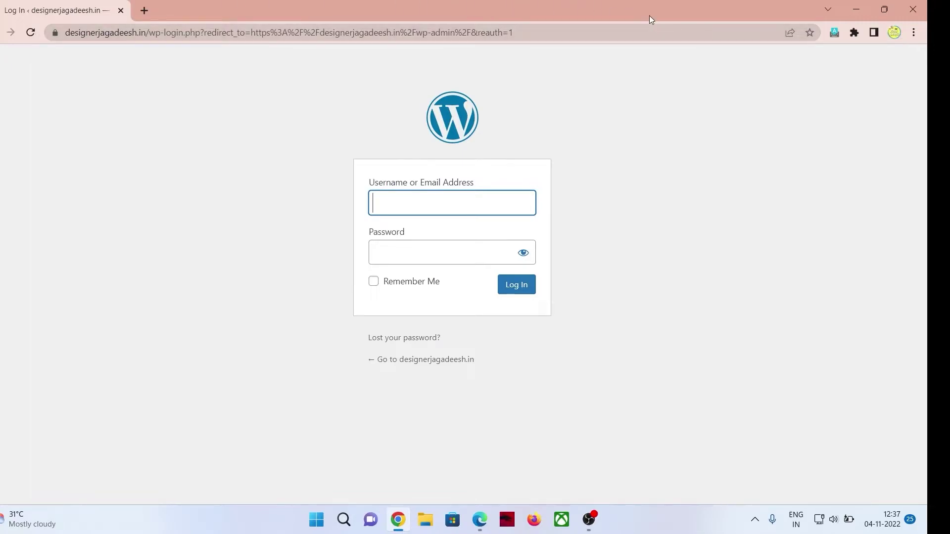
Minimize Chrome, leaving the login page open, to reveal the desktop.
left_click(860, 10)
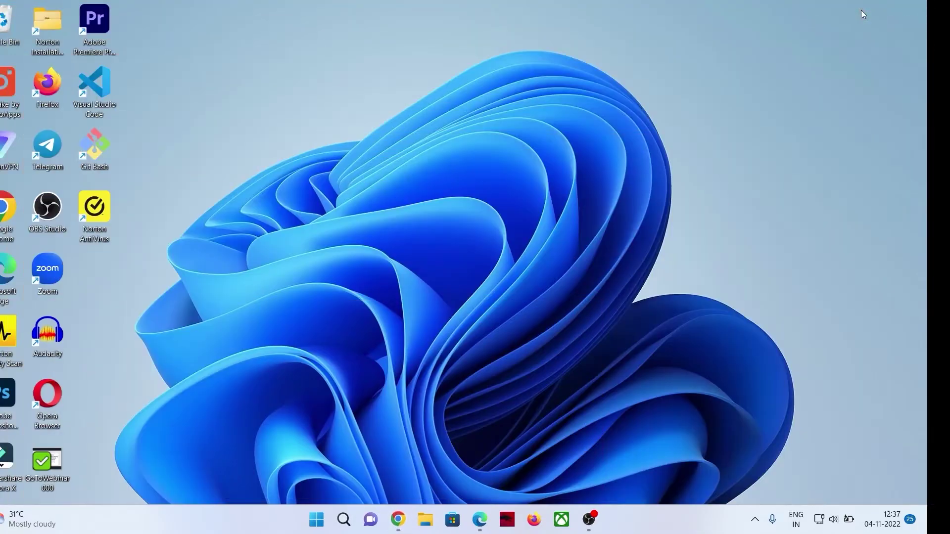
Open designerjagadeesh.in's WordPress dashboard via Edit website in Hostinger hPanel.
left_click(486, 515)
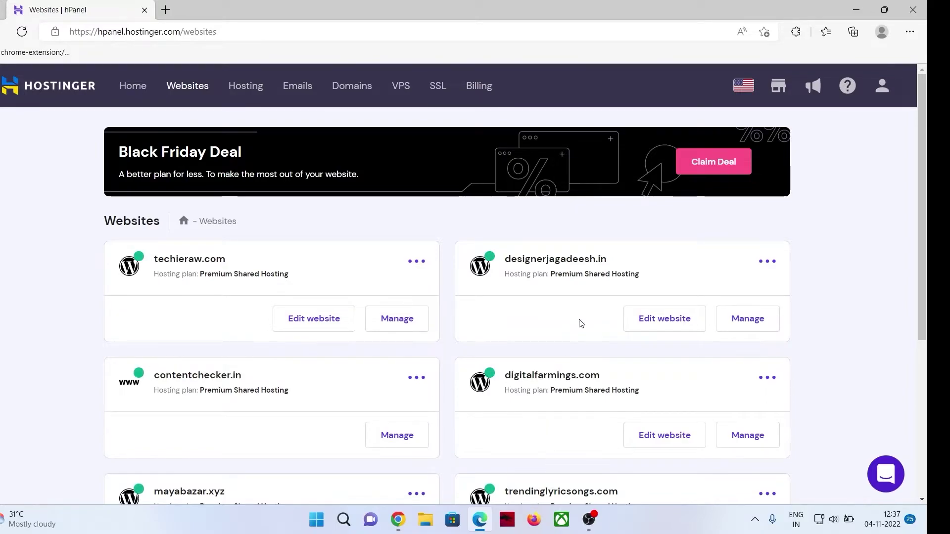
left_click(658, 318)
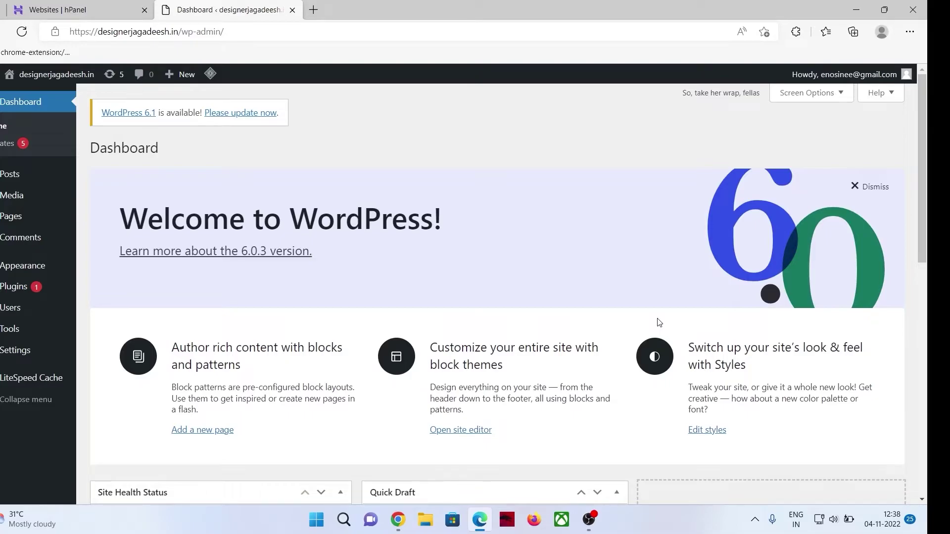
Open Edit Profile from the Howdy account menu.
mouse_move(903, 80)
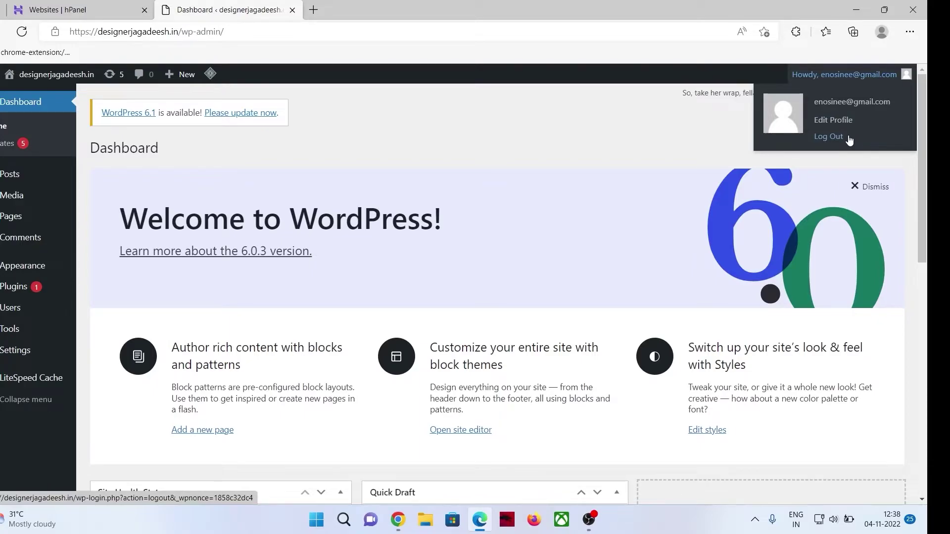
left_click(829, 123)
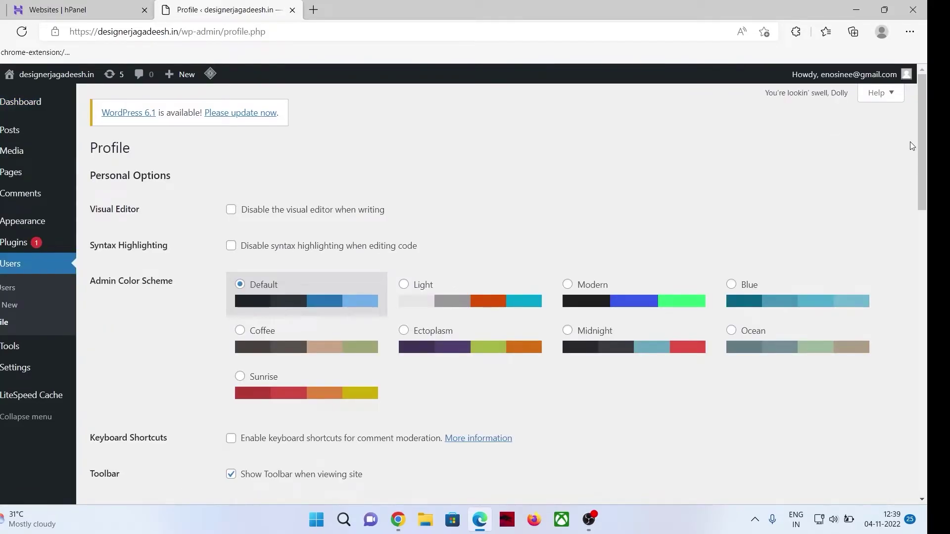
Scroll the Profile page past Name and Contact Info down to Account Management.
left_click_drag(921, 152, 925, 237)
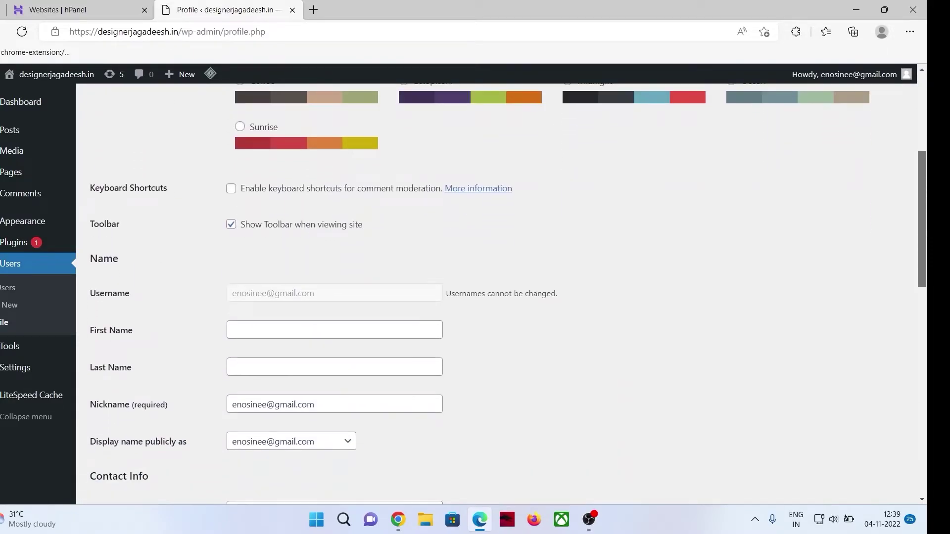
left_click_drag(104, 294, 162, 292)
double_click(293, 292)
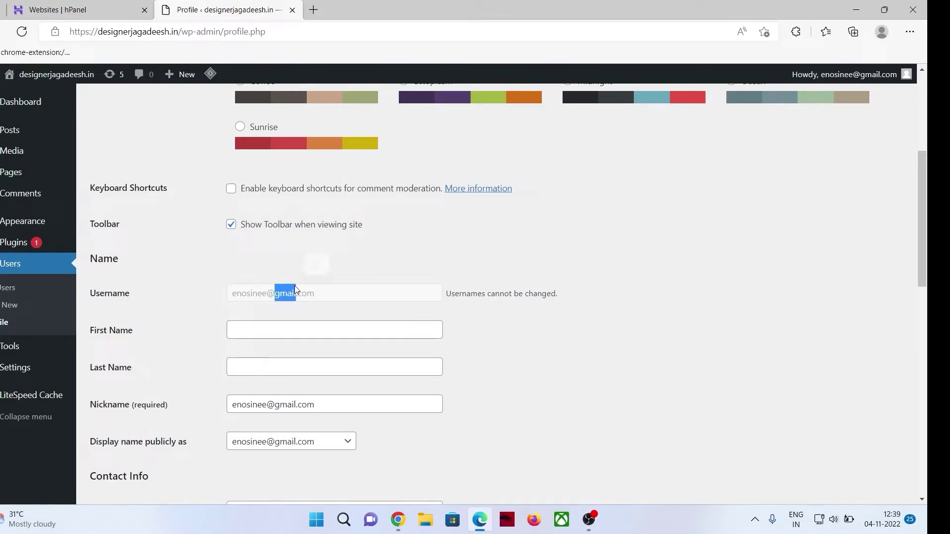
left_click(330, 294)
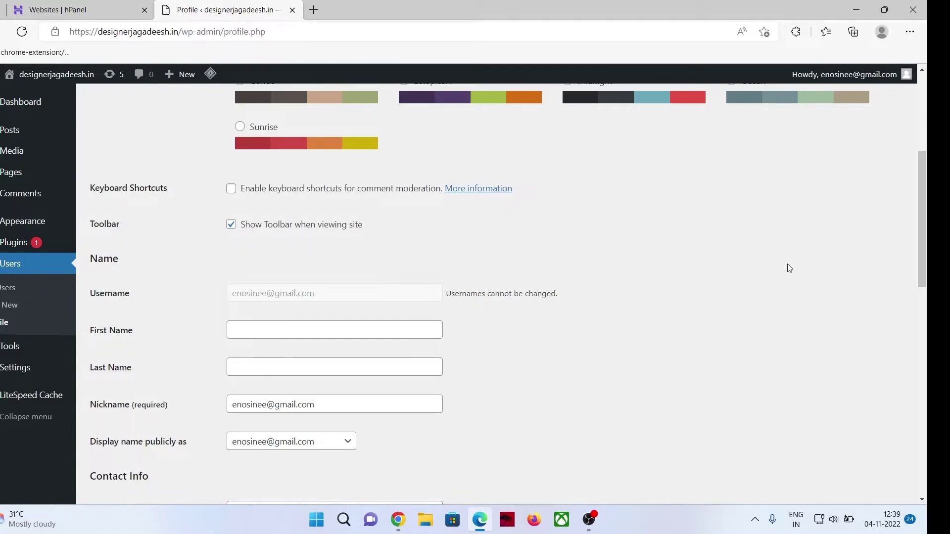
left_click_drag(916, 240, 915, 250)
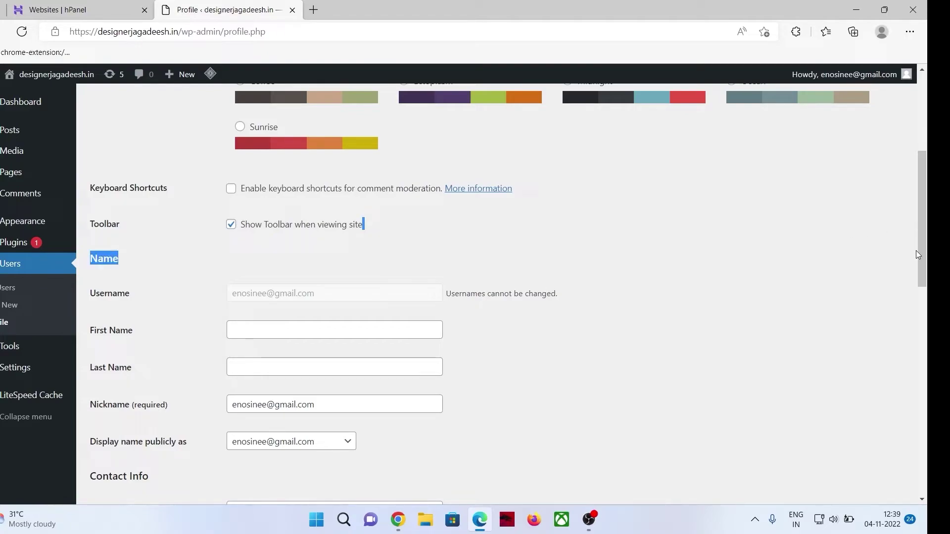
scroll(920, 252, "down", 1)
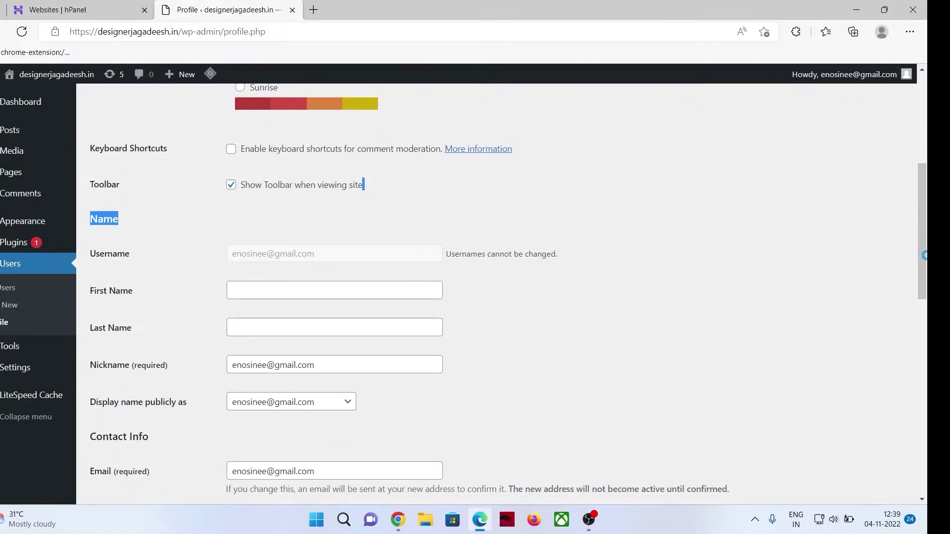
left_click_drag(923, 256, 922, 387)
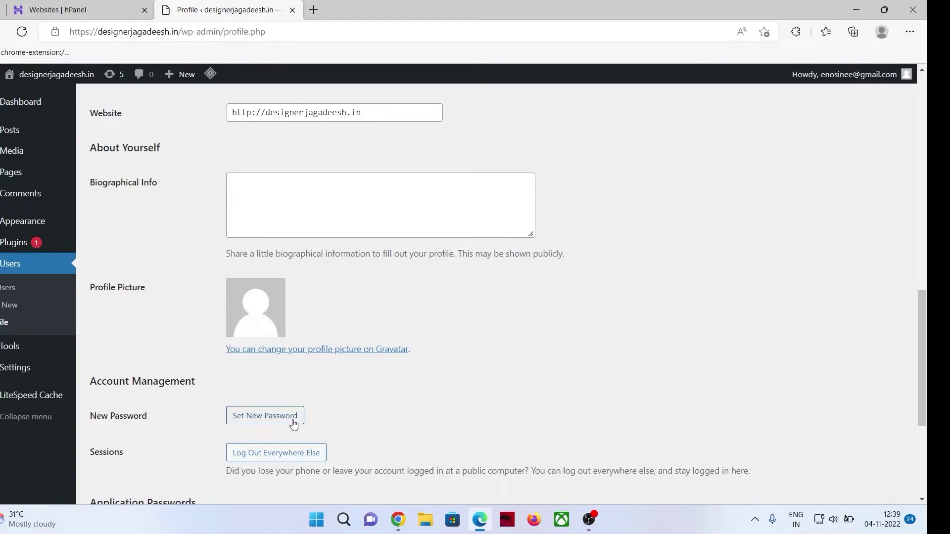
left_click(294, 424)
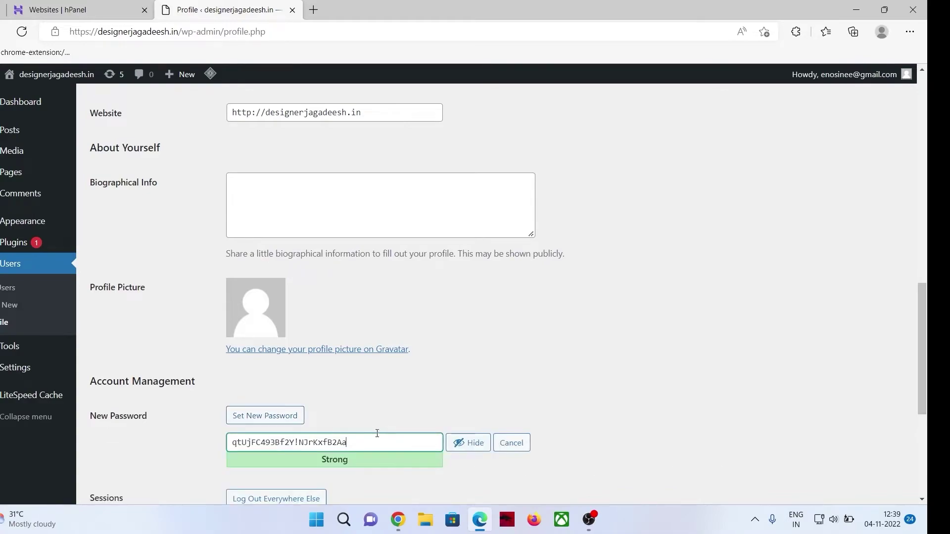
left_click_drag(372, 447, 236, 457)
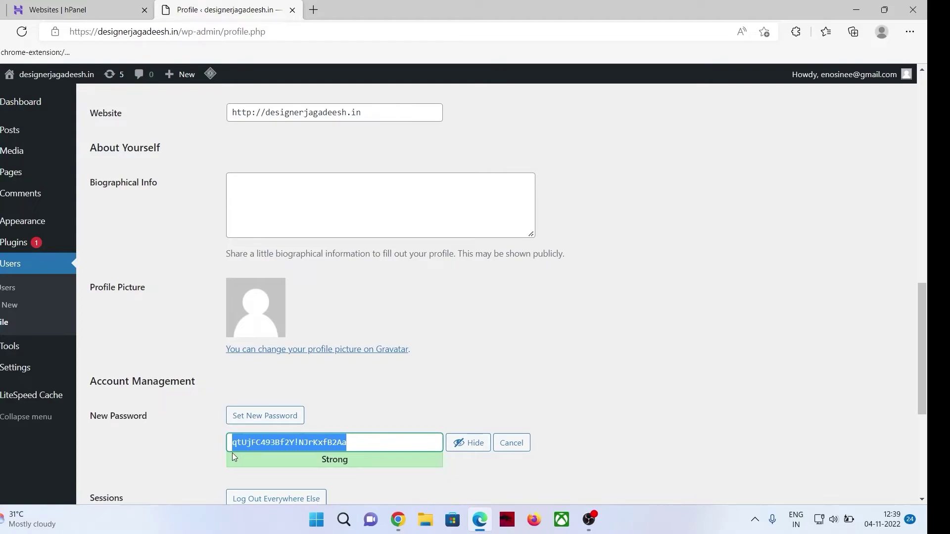
left_click(197, 442)
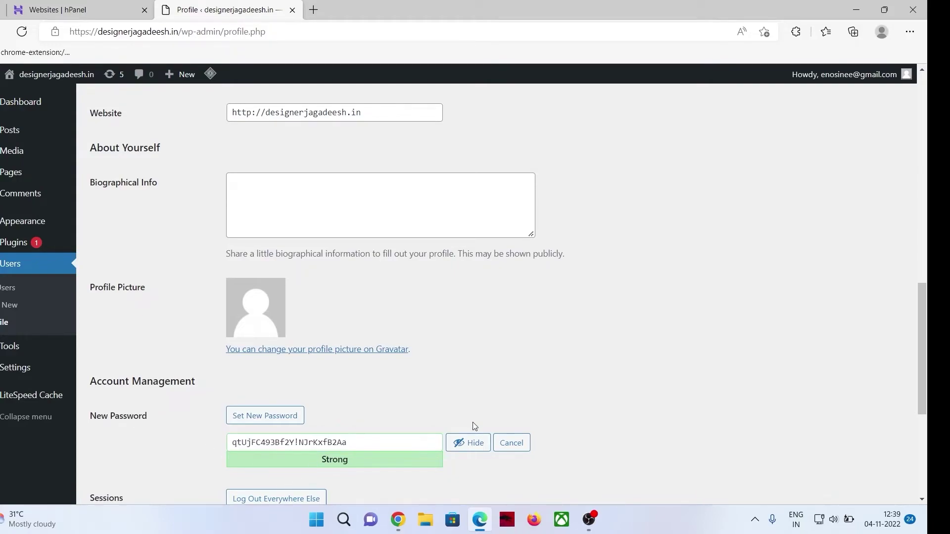
left_click_drag(925, 346, 925, 395)
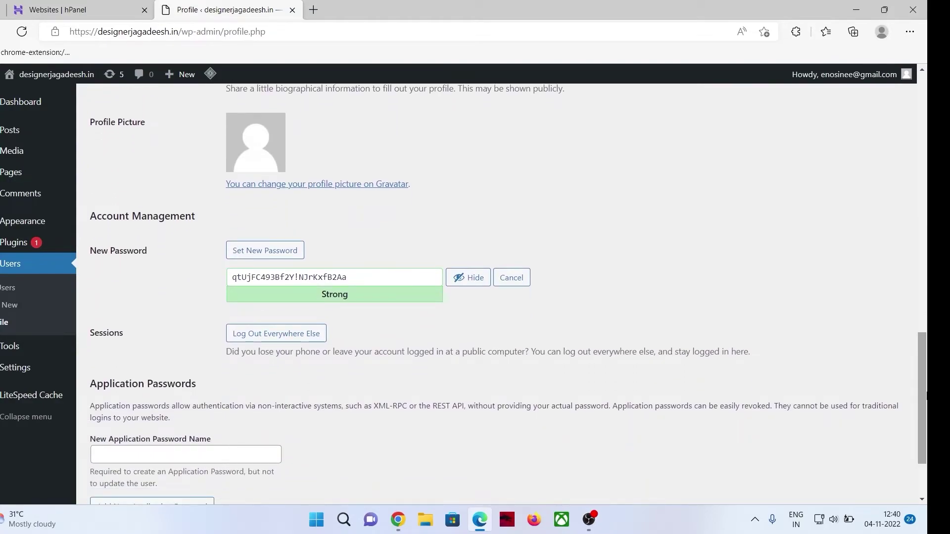
triple_click(347, 275)
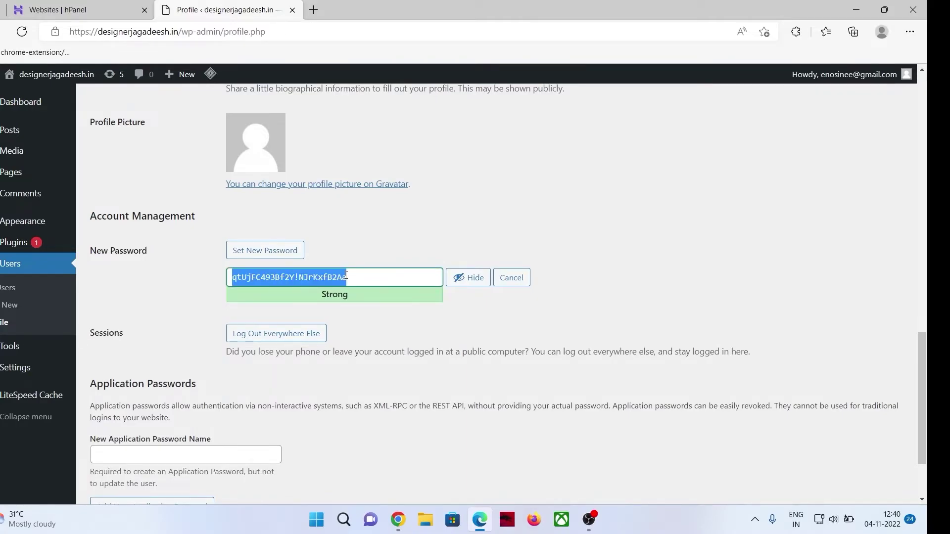
left_click(158, 297)
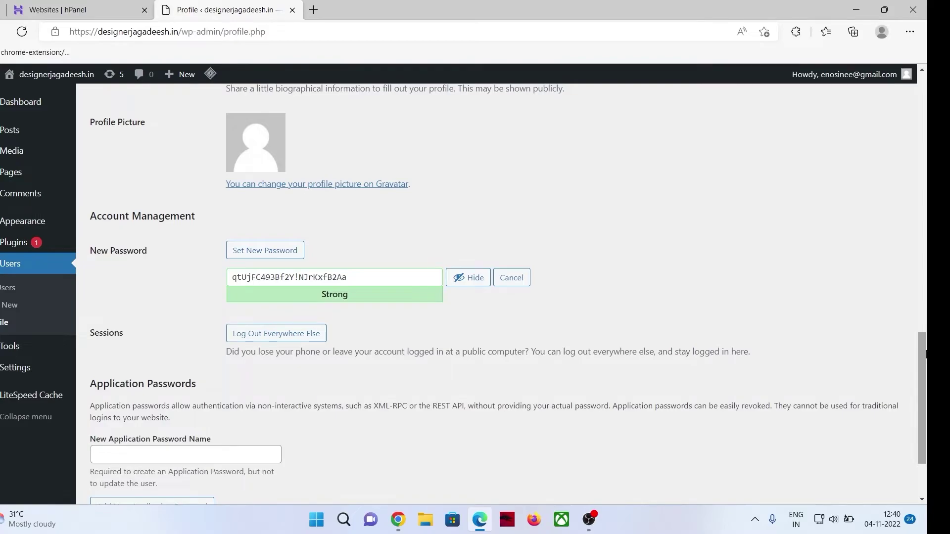
scroll(923, 395, "down", 2)
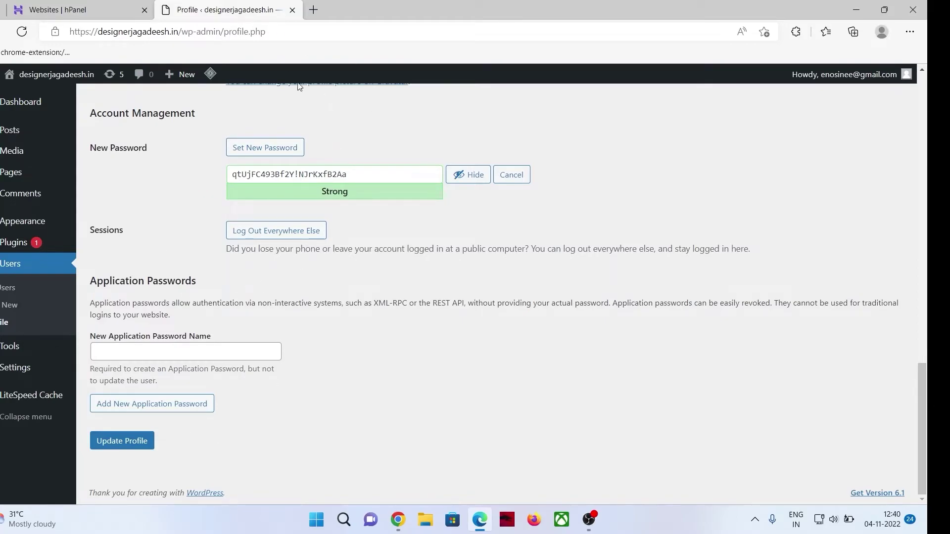
left_click(22, 31)
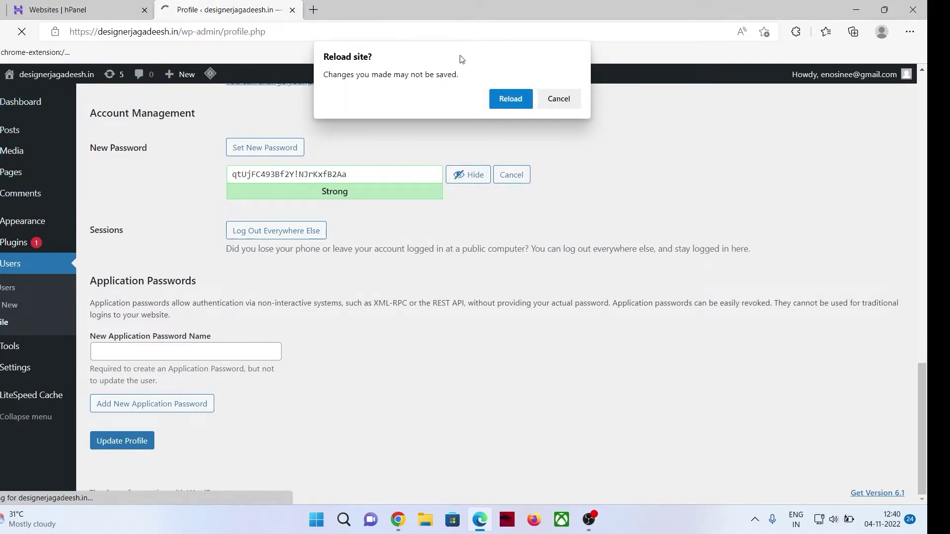
Generate a new strong password, copy it to the clipboard, and save with Update Profile.
left_click(518, 107)
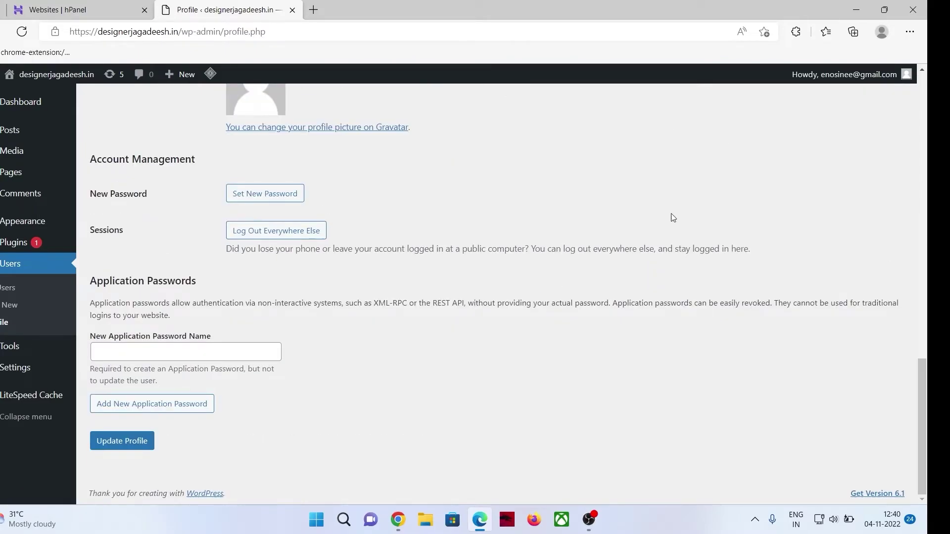
left_click(248, 198)
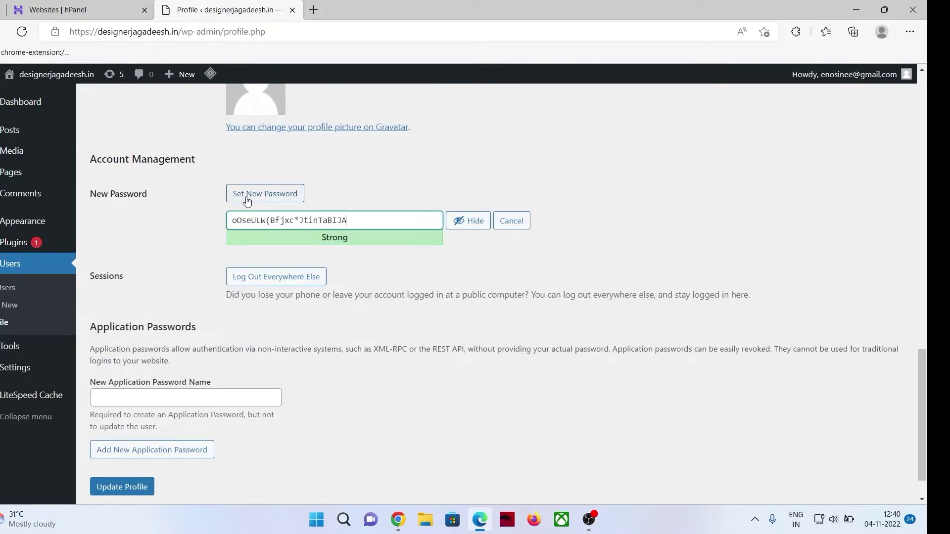
triple_click(300, 220)
right_click(302, 218)
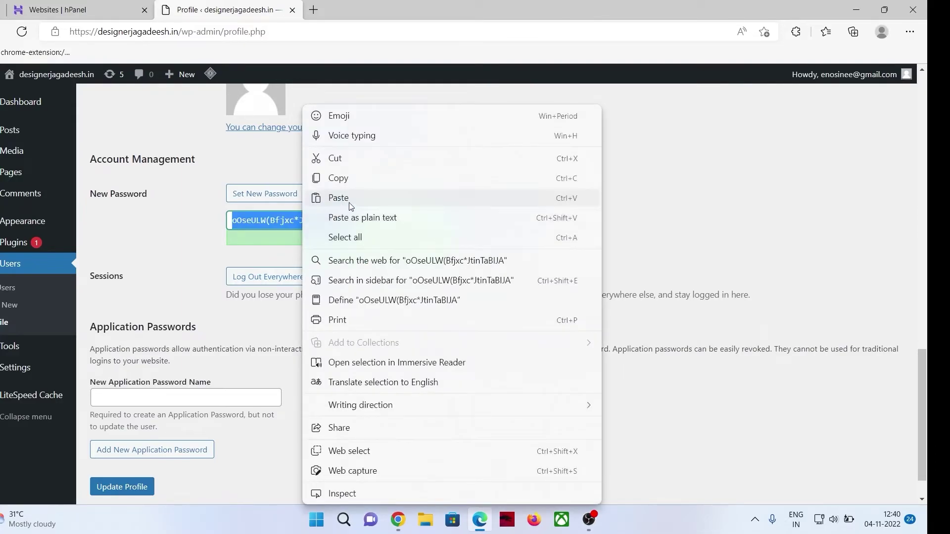
left_click(363, 179)
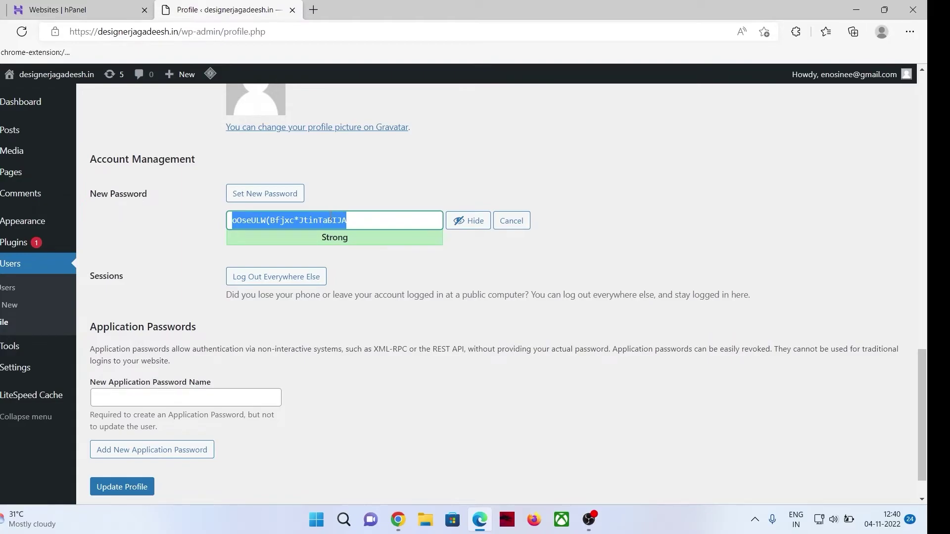
right_click(330, 220)
left_click(386, 177)
left_click(168, 246)
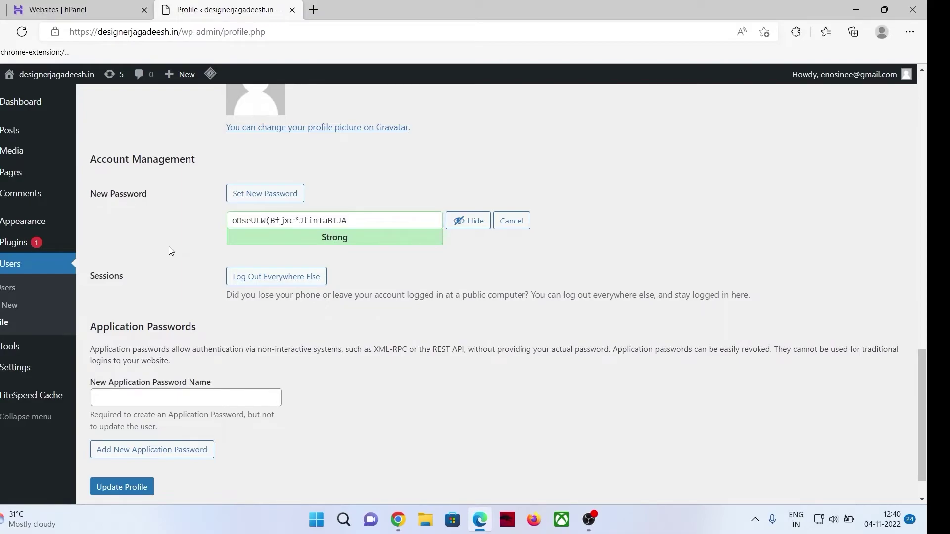
left_click(134, 489)
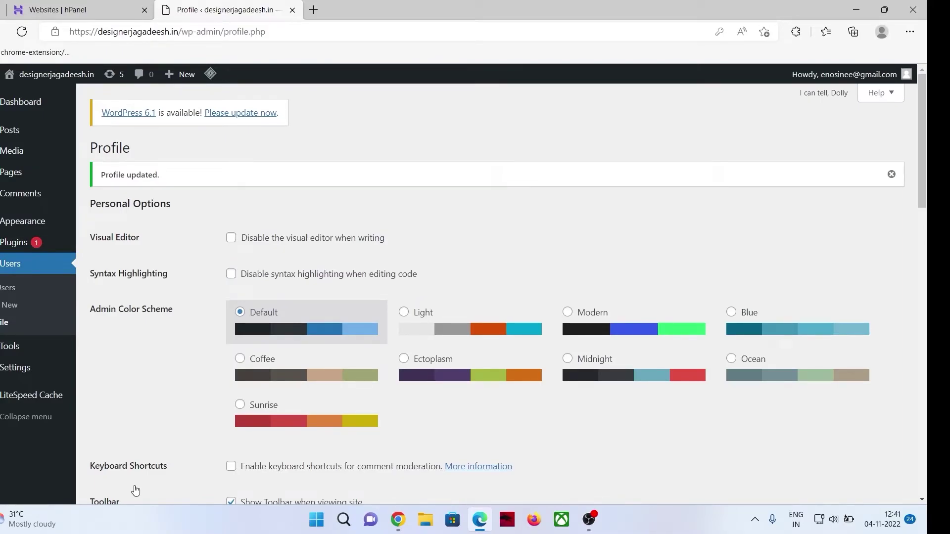
Log in on the Chrome login page with the account e-mail and the pasted new password.
key("alt+Tab")
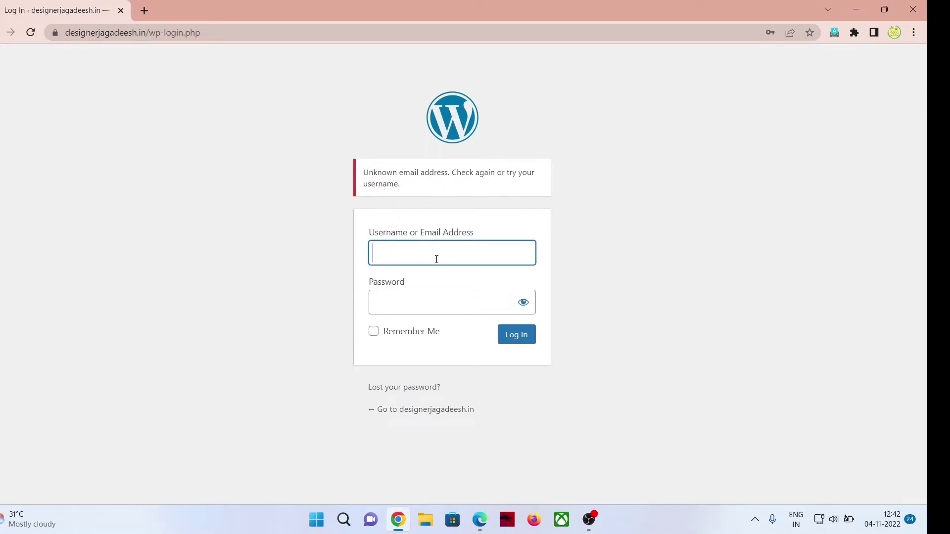
key("Tab")
key("ctrl+v")
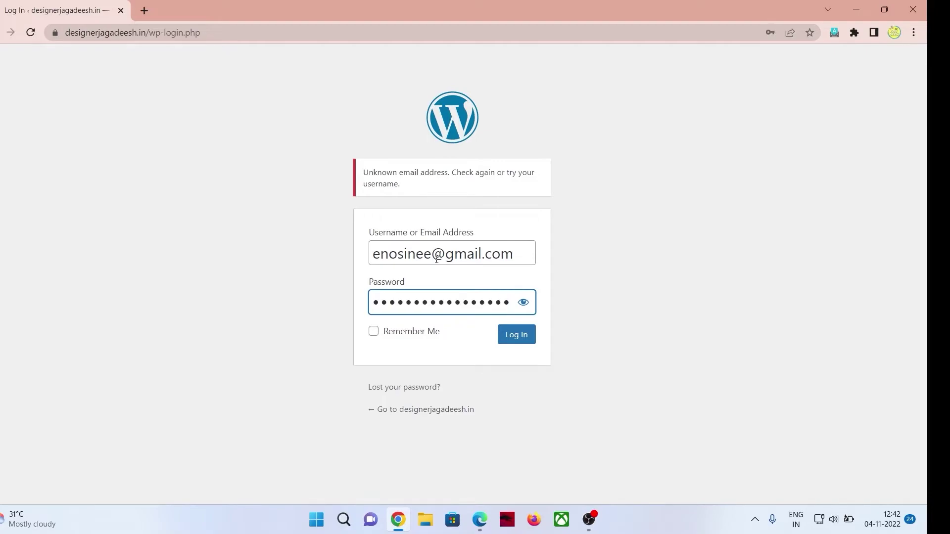
left_click(518, 340)
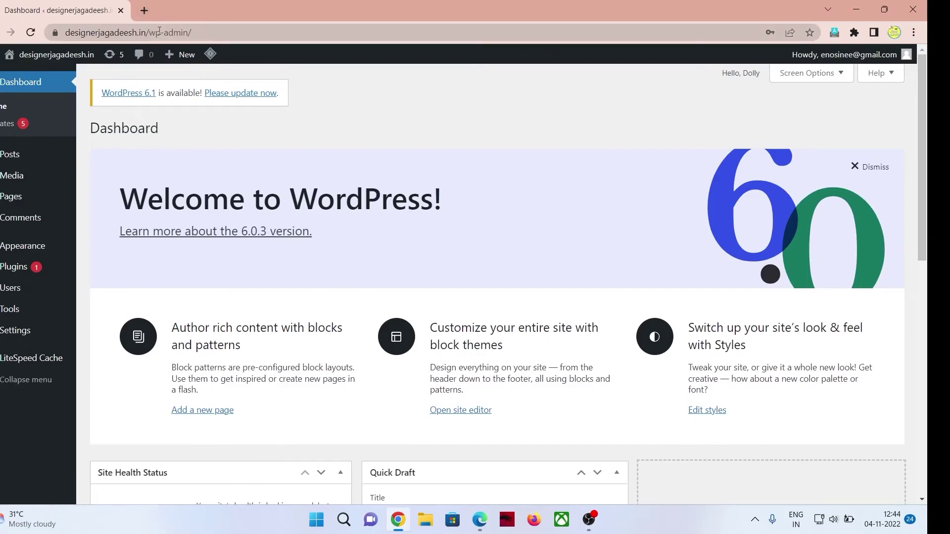
Paste the clipboard text over the site part of the address bar.
left_click_drag(145, 33, 46, 34)
right_click(82, 28)
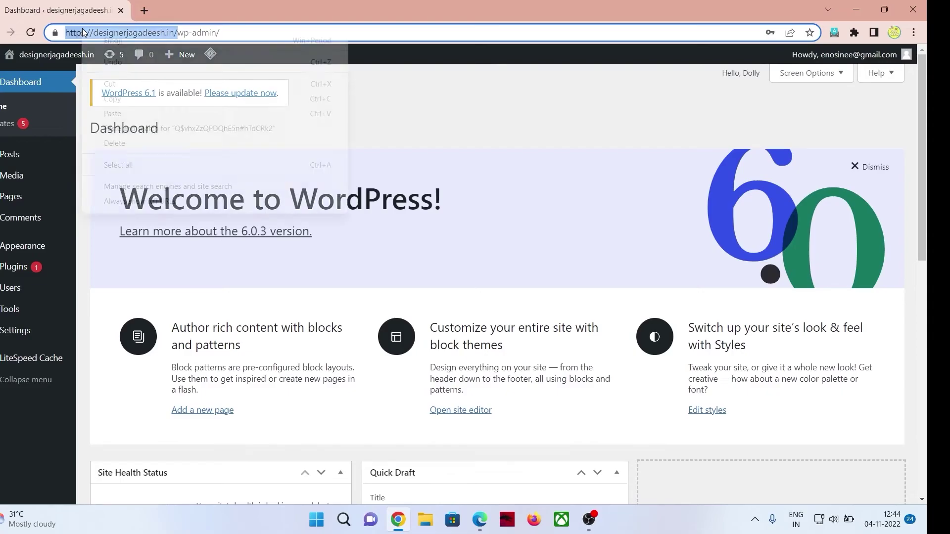
left_click(138, 110)
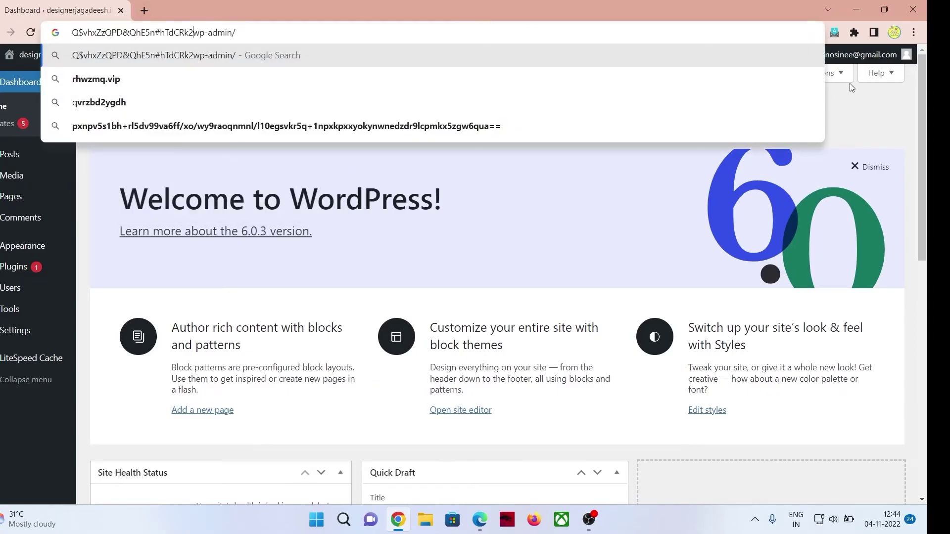
Log out of WordPress from the Howdy menu and open a new browser tab.
mouse_move(889, 60)
left_click(846, 118)
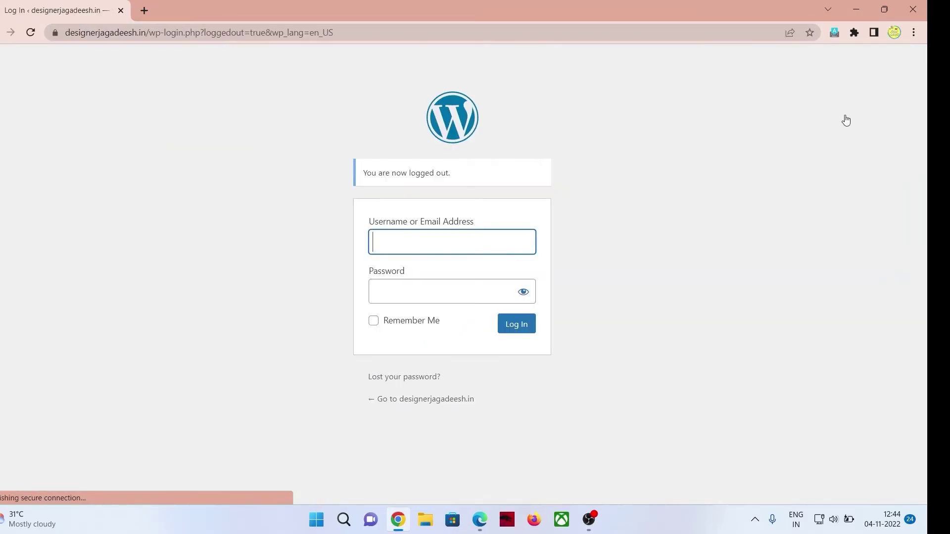
left_click(149, 9)
Close the old login tab and load designerjagadeesh.in/wp-admin in the new tab.
left_click(120, 10)
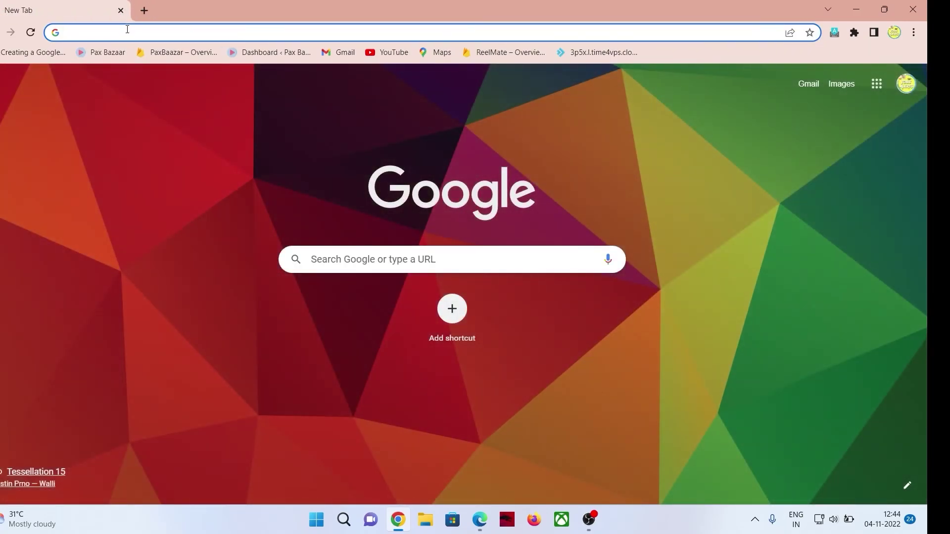
left_click(127, 31)
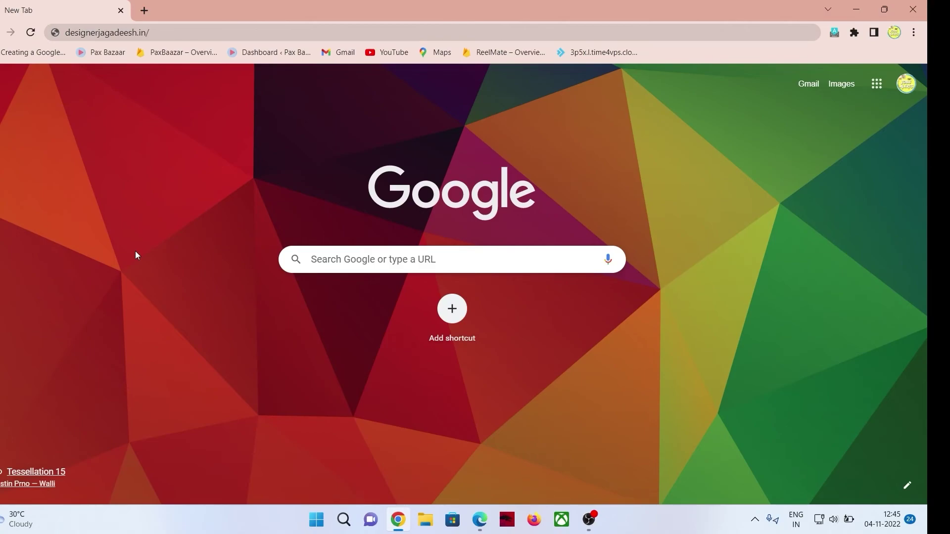
left_click(173, 32)
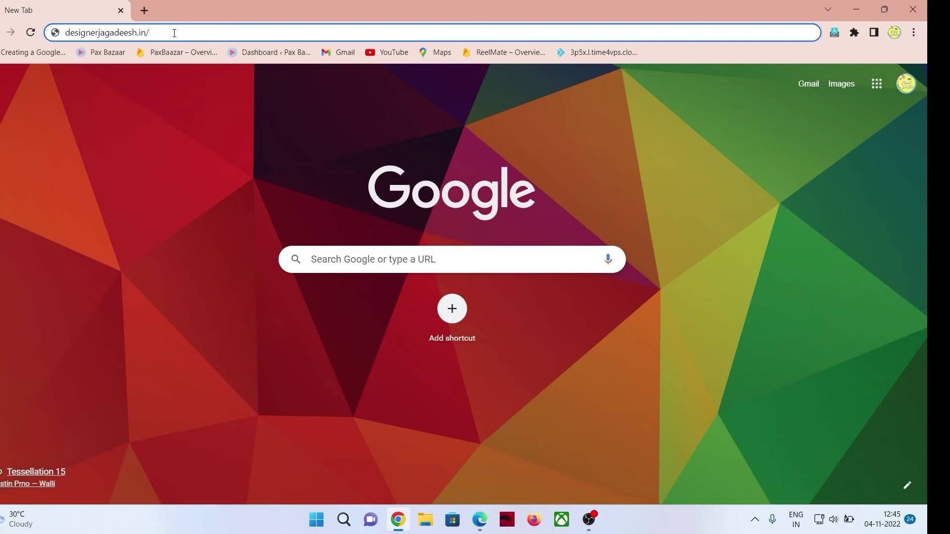
type("admin")
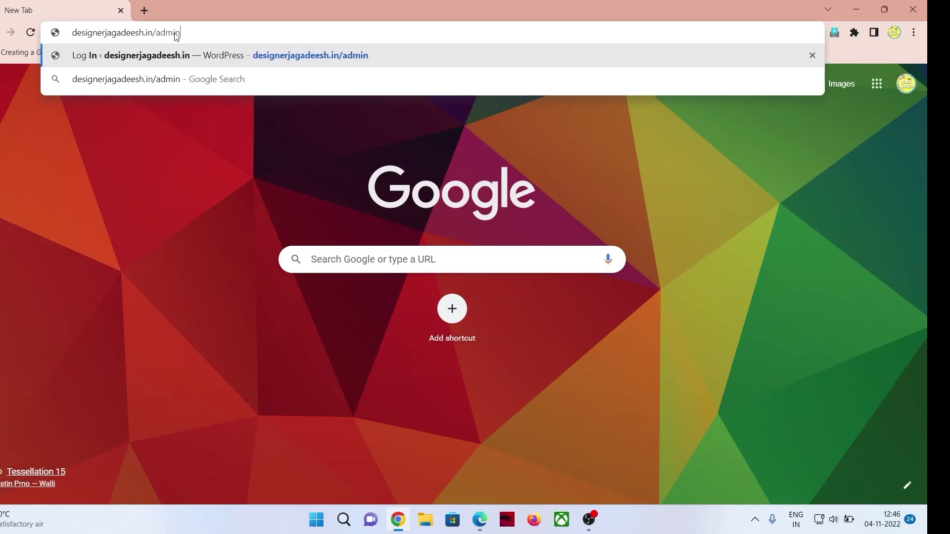
key("ctrl+BackSpace")
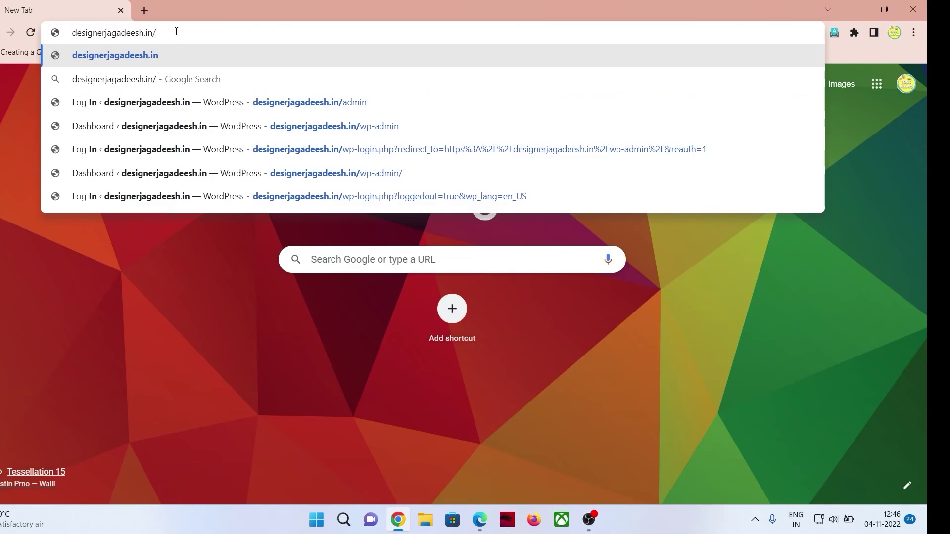
type("wp")
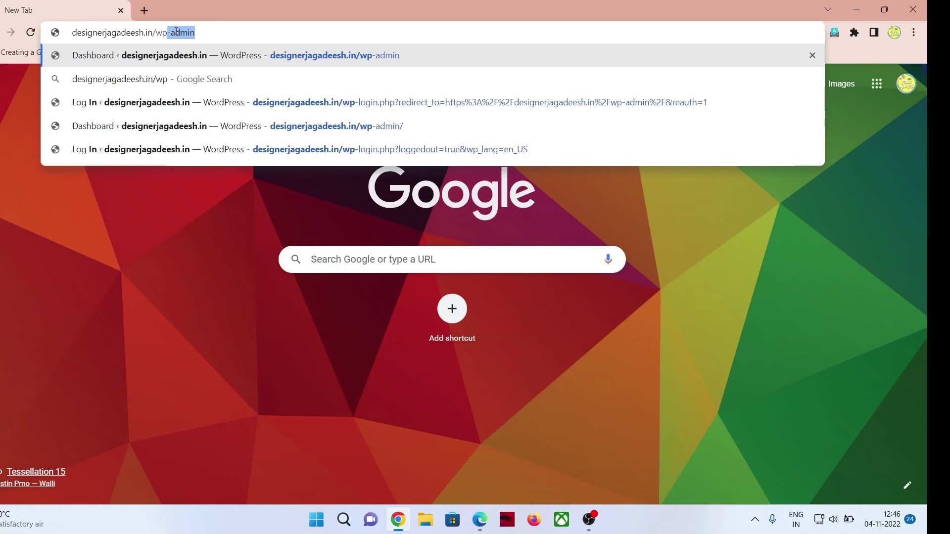
type("-admin")
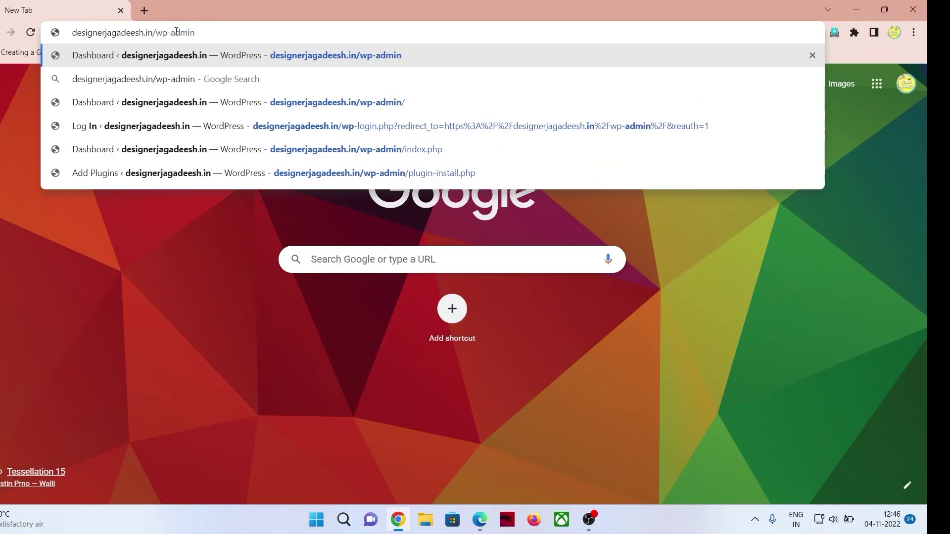
key("Return")
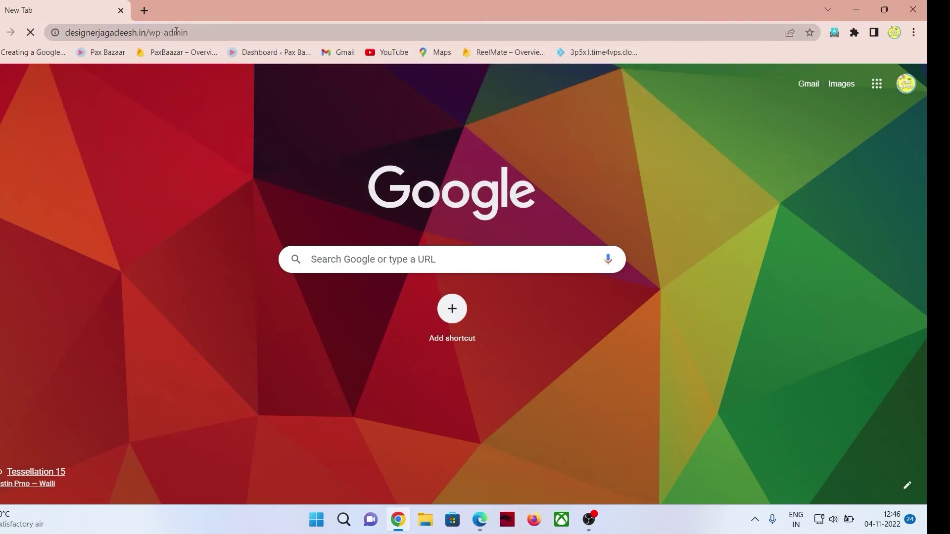